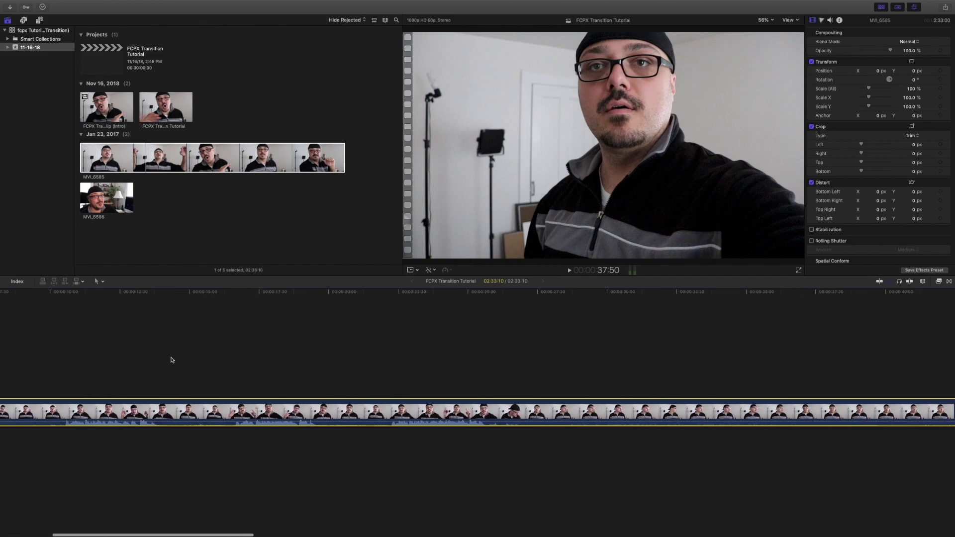
- Cut the timeline clip at 2:23:26, where the hand starts entering the frame, and delete everything before the cut
{"action": "scroll", "coordinate": [172, 359], "scroll_direction": "right", "scroll_amount": 5}
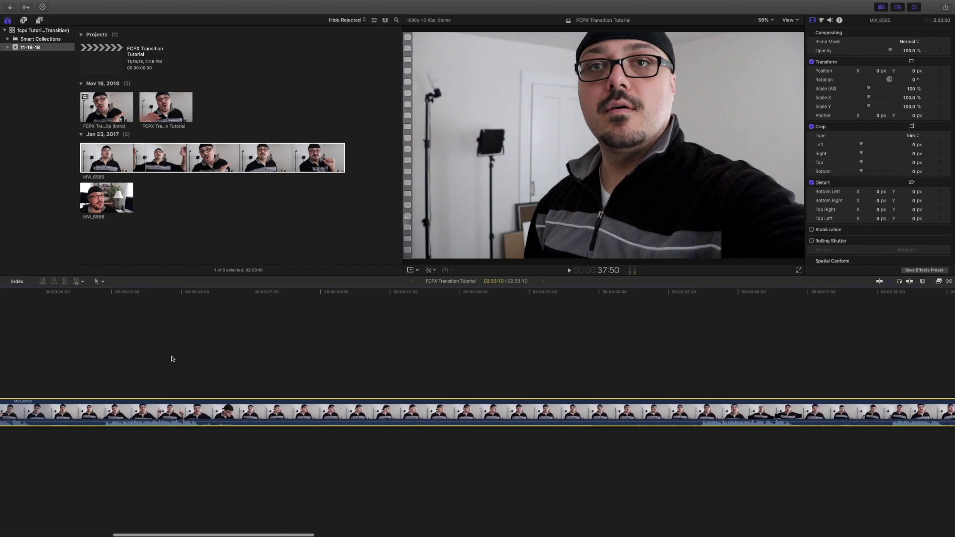
{"action": "scroll", "coordinate": [173, 359], "scroll_direction": "right", "scroll_amount": 20}
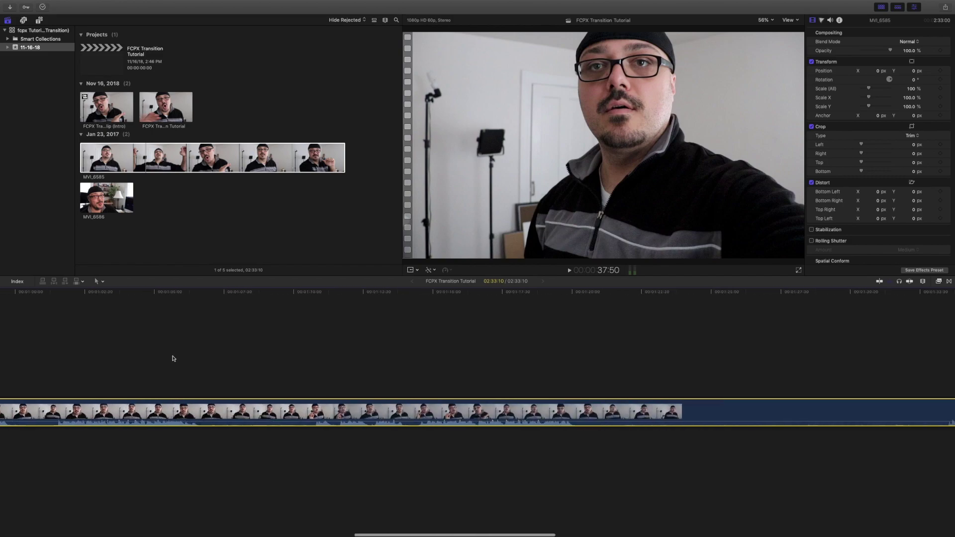
{"action": "scroll", "coordinate": [174, 359], "scroll_direction": "right", "scroll_amount": 12}
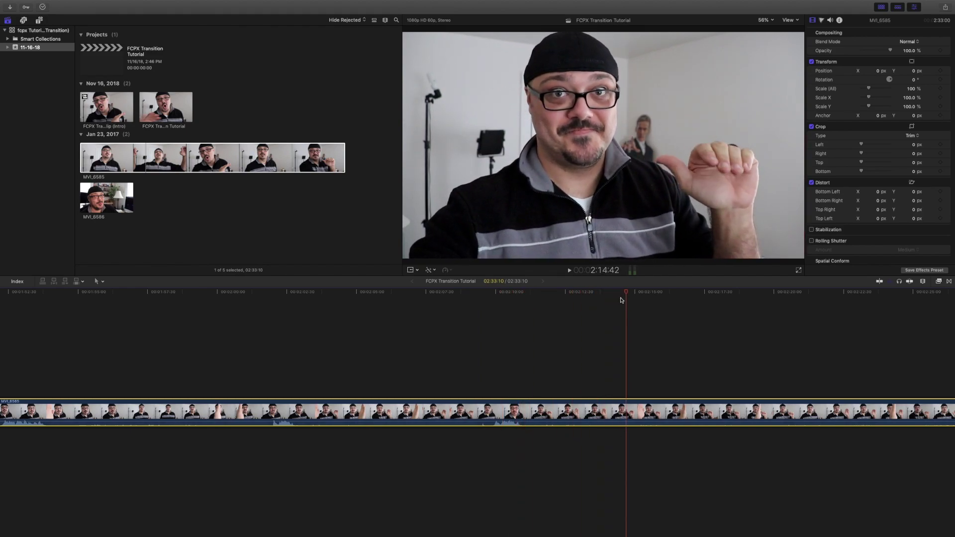
{"action": "scroll", "coordinate": [610, 312], "scroll_direction": "right", "scroll_amount": 5}
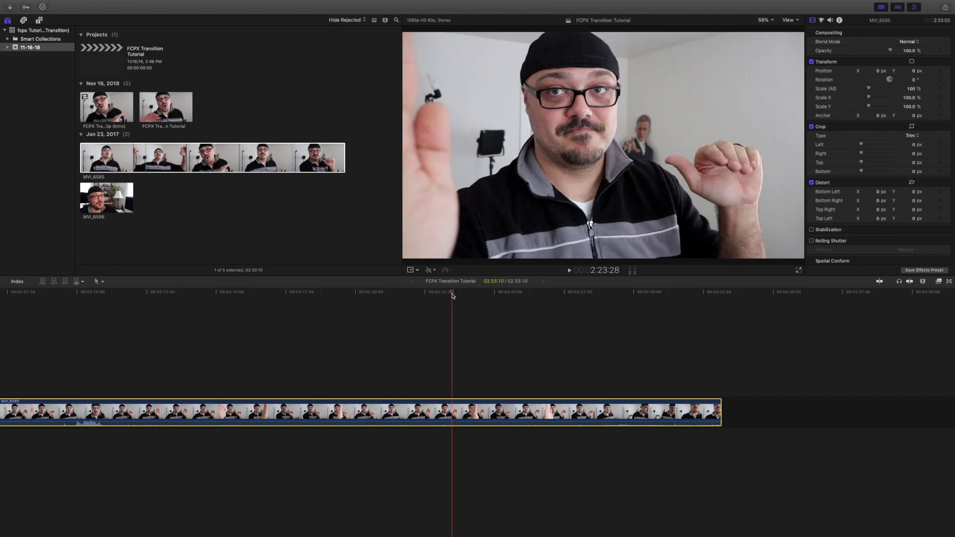
{"action": "key", "text": "super+b"}
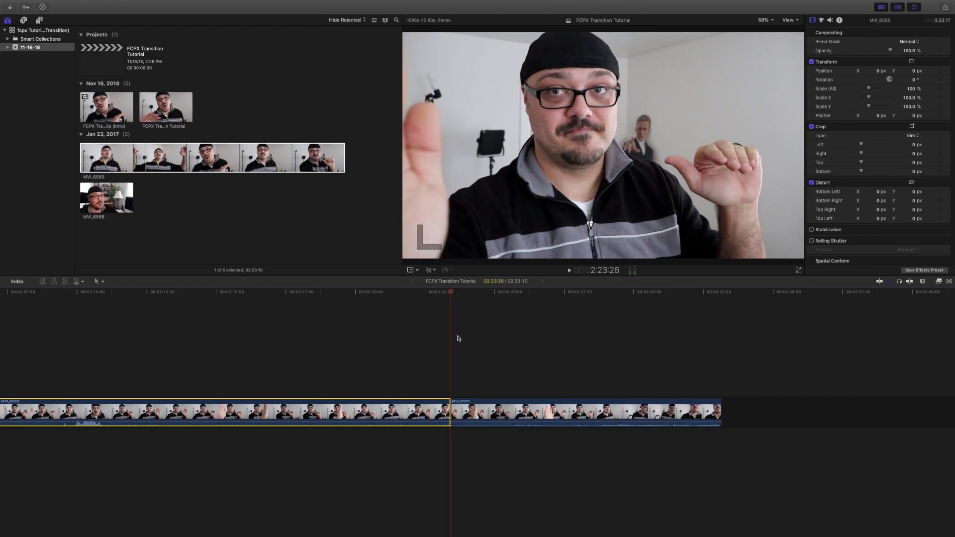
{"action": "key", "text": "Delete"}
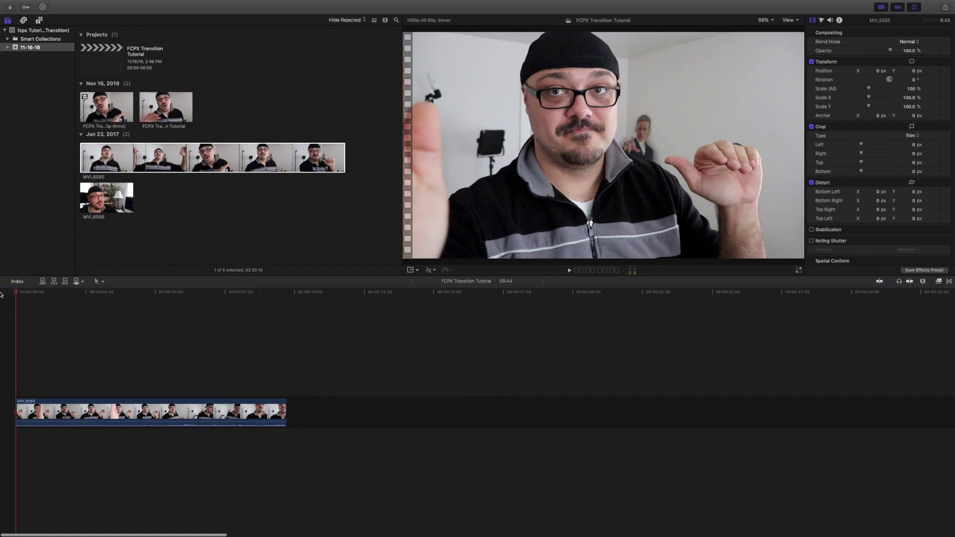
{"action": "key", "text": "space"}
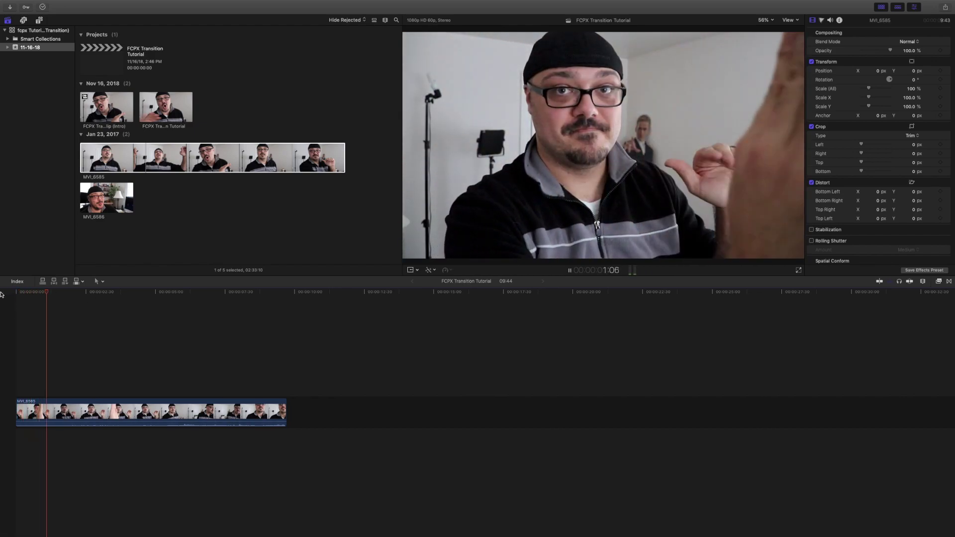
{"action": "key", "text": "space"}
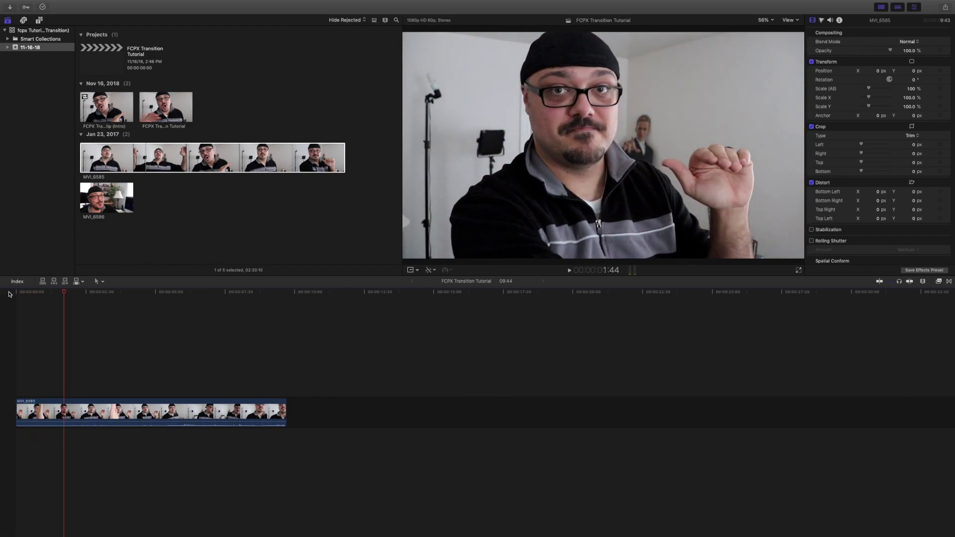
- Connect the desk clip with the white lamp below the end of the first clip and trim off its opening seconds
{"action": "left_click", "coordinate": [110, 203]}
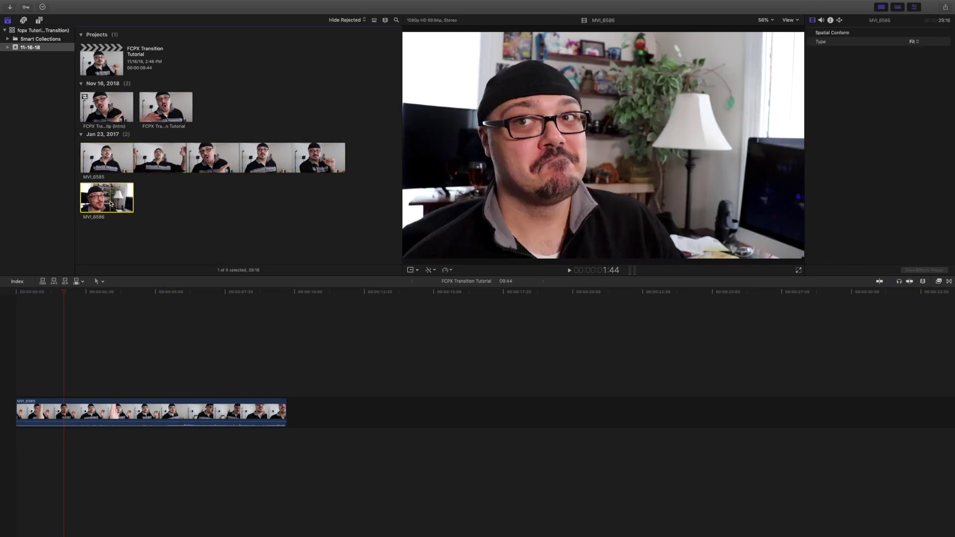
{"action": "left_click_drag", "start_coordinate": [91, 203], "coordinate": [221, 450]}
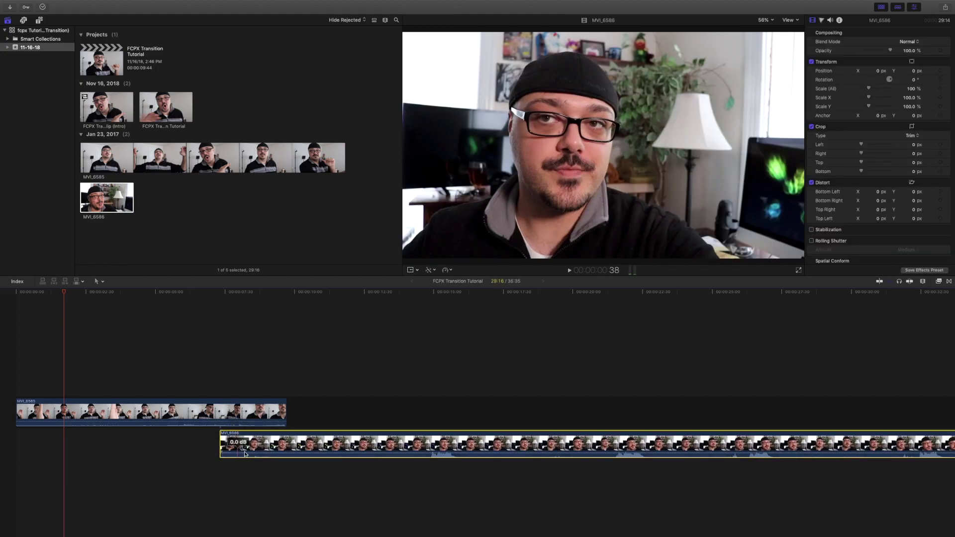
{"action": "left_click_drag", "start_coordinate": [277, 292], "coordinate": [425, 291]}
{"action": "key", "text": "space"}
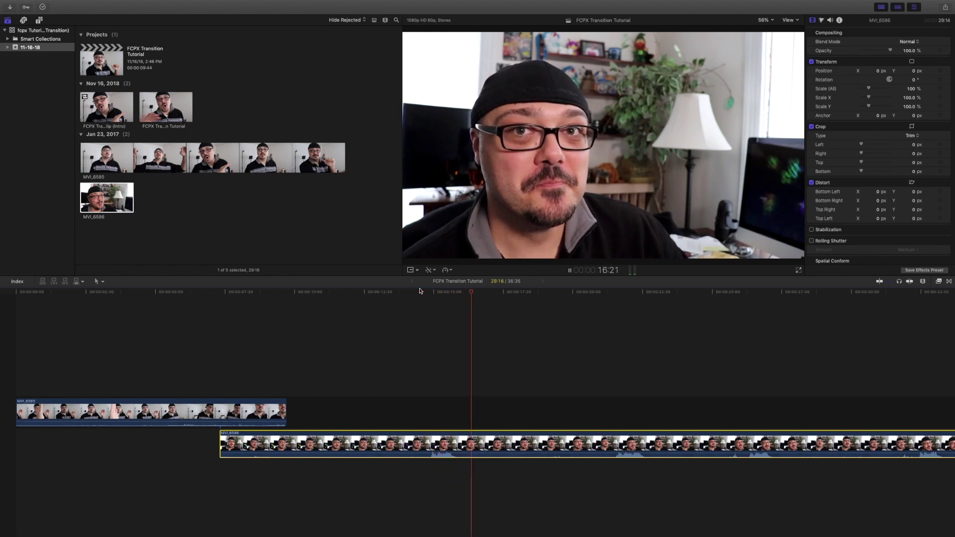
{"action": "key", "text": "space"}
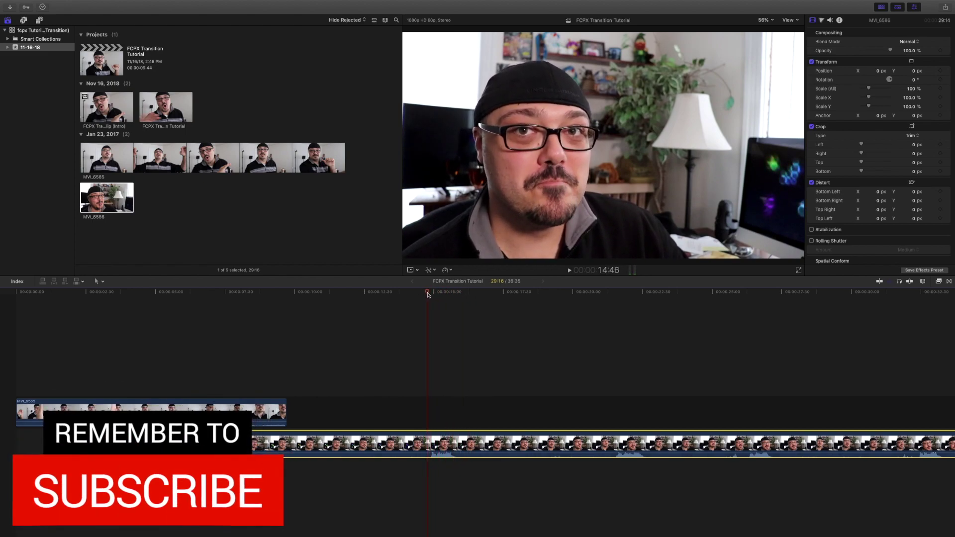
{"action": "mouse_move", "coordinate": [252, 450]}
{"action": "left_mouse_down"}
{"action": "mouse_move", "coordinate": [413, 452]}
{"action": "mouse_move", "coordinate": [261, 449]}
{"action": "left_mouse_up"}
{"action": "left_click", "coordinate": [319, 411]}
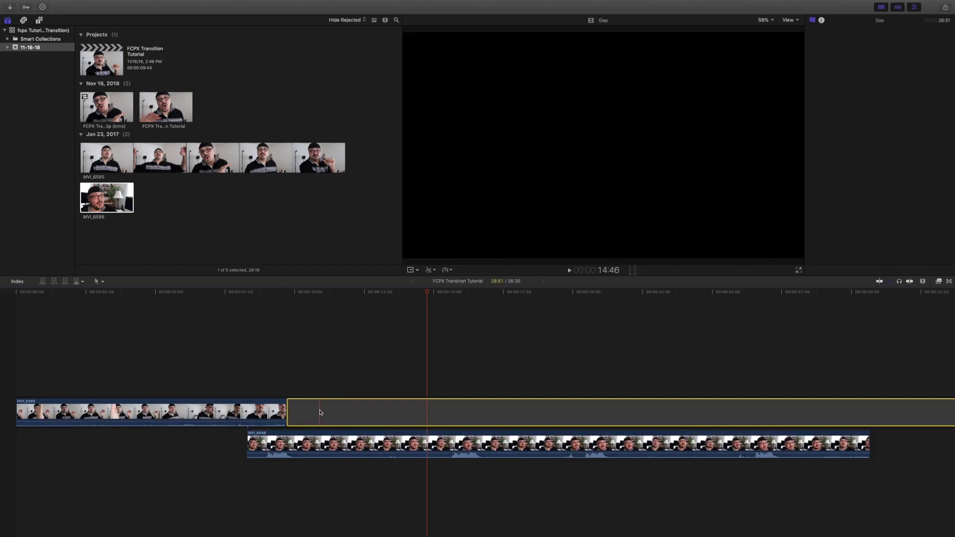
- Trim the end of the first clip shortly after the hand swipe, leaving it about 5:24 long
{"action": "left_click", "coordinate": [158, 294]}
{"action": "key", "text": "space"}
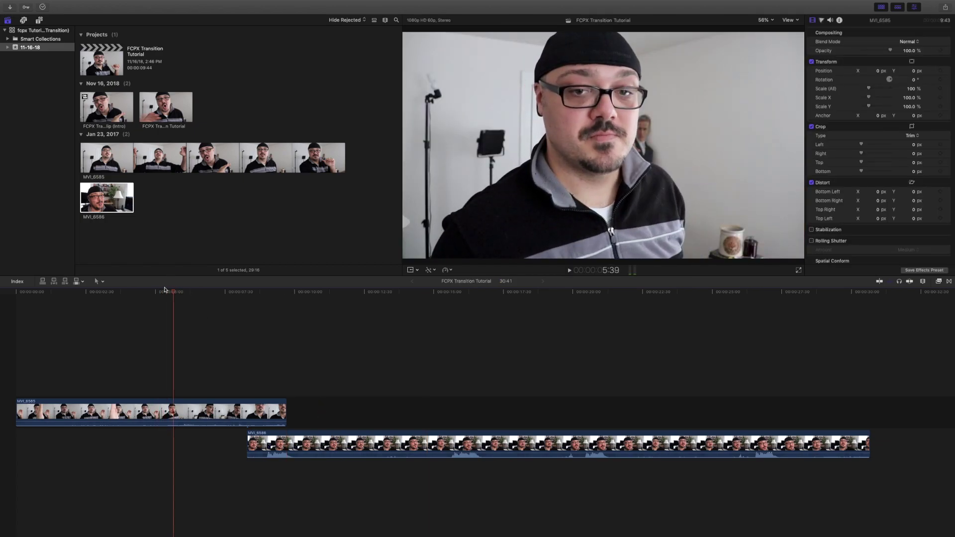
{"action": "left_click", "coordinate": [143, 294]}
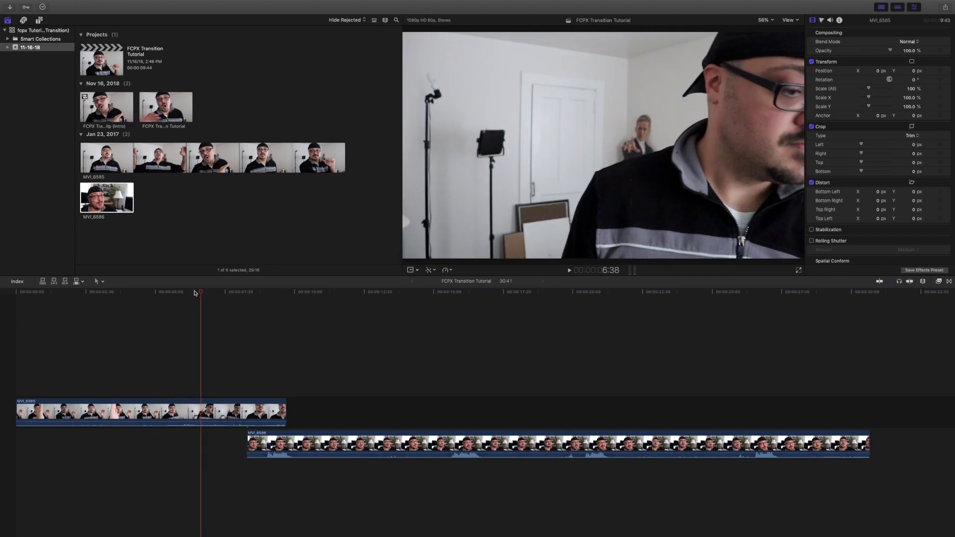
{"action": "left_click", "coordinate": [147, 294]}
{"action": "left_click_drag", "start_coordinate": [147, 294], "coordinate": [113, 297]}
{"action": "left_click_drag", "start_coordinate": [287, 412], "coordinate": [165, 409]}
- Move the connected desk clip earlier so that it starts at the hand swipe, at about 3:40
{"action": "left_click_drag", "start_coordinate": [278, 439], "coordinate": [129, 436]}
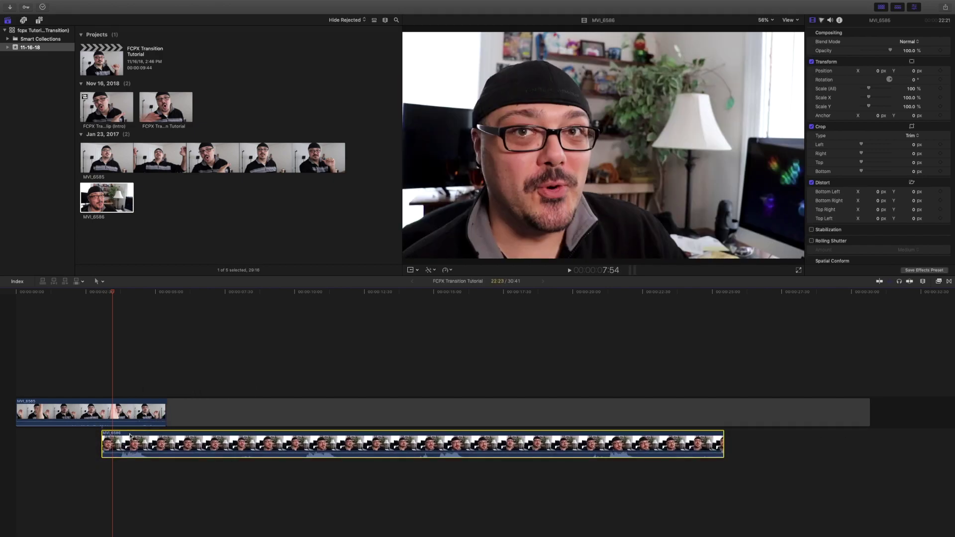
{"action": "key", "text": "space"}
{"action": "left_click", "coordinate": [89, 293]}
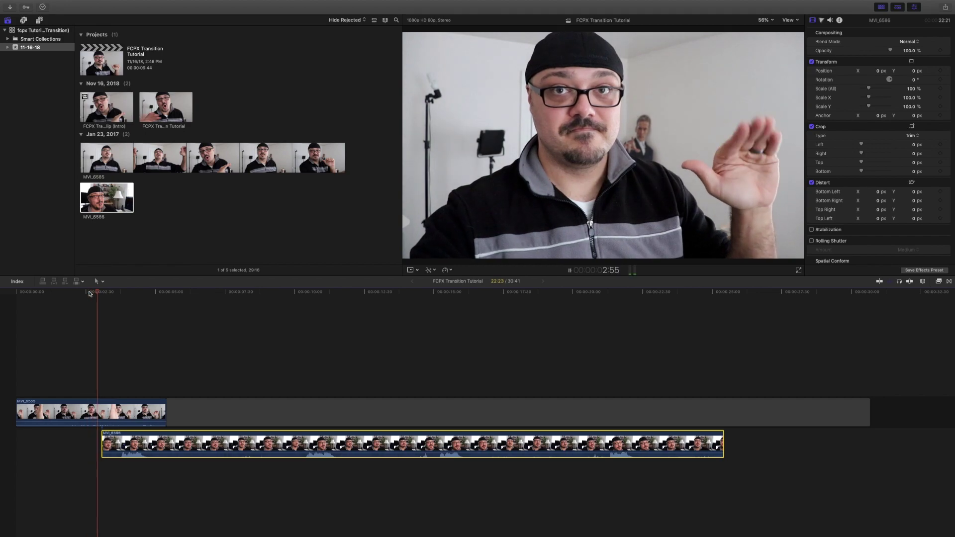
{"action": "left_click_drag", "start_coordinate": [174, 444], "coordinate": [191, 444]}
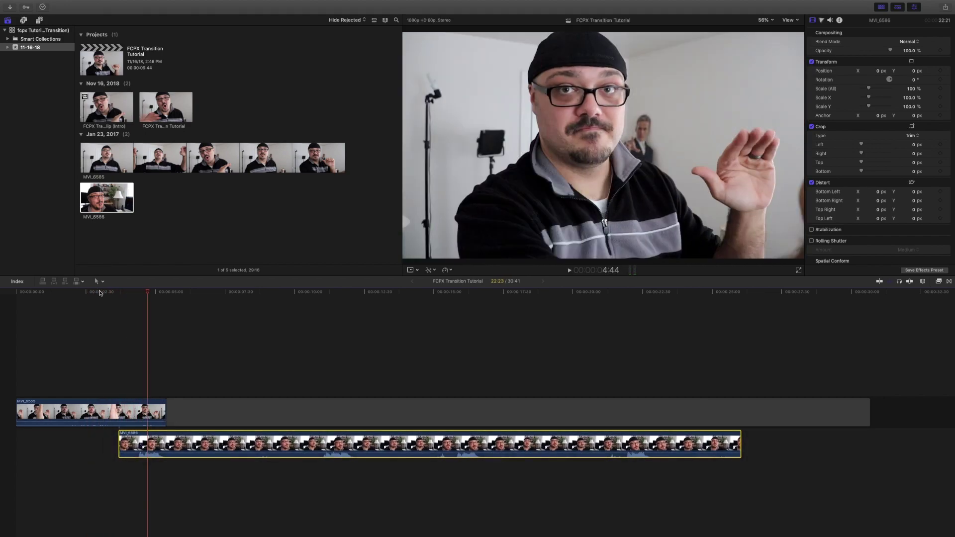
{"action": "left_click", "coordinate": [100, 292]}
{"action": "key", "text": "space"}
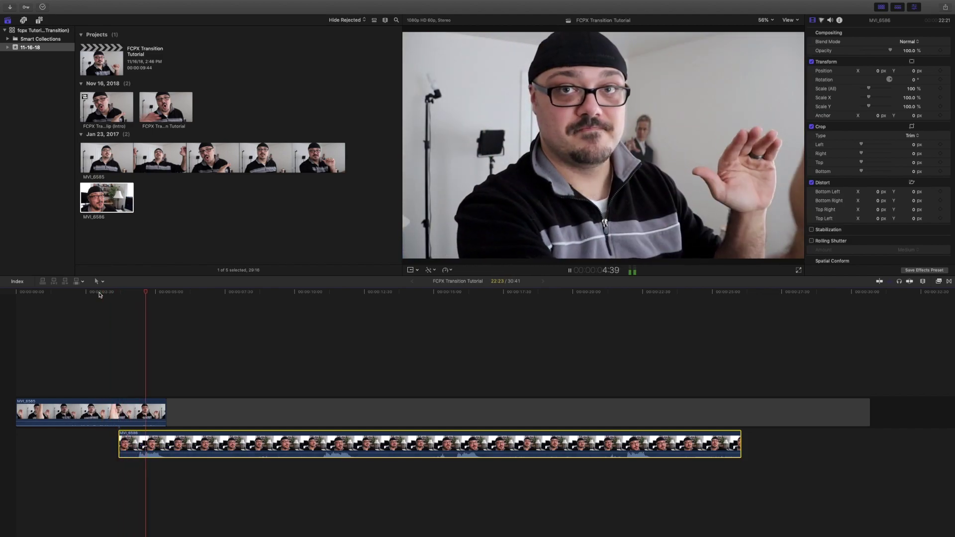
{"action": "key", "text": "space"}
- Delete the gap that follows the first clip in the primary storyline
{"action": "left_click", "coordinate": [99, 414]}
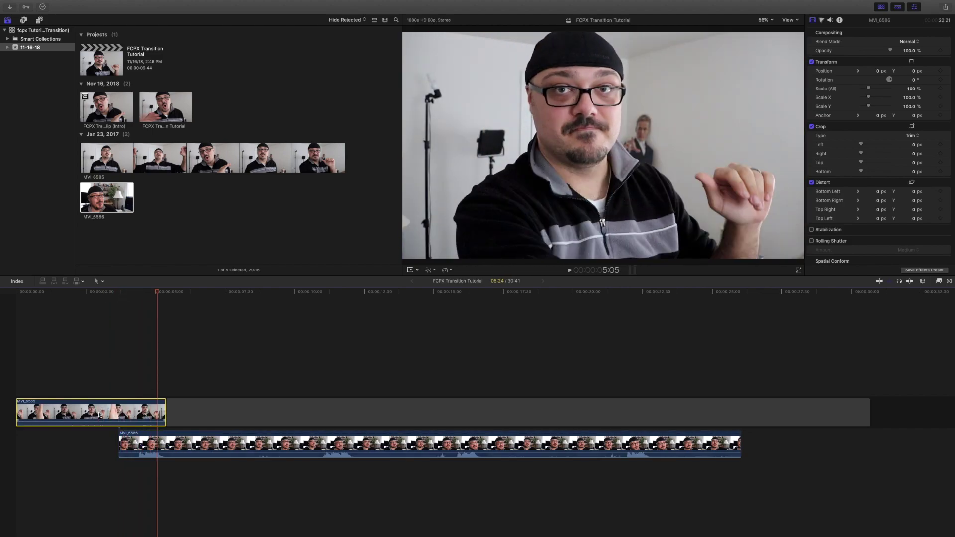
{"action": "left_click", "coordinate": [224, 404]}
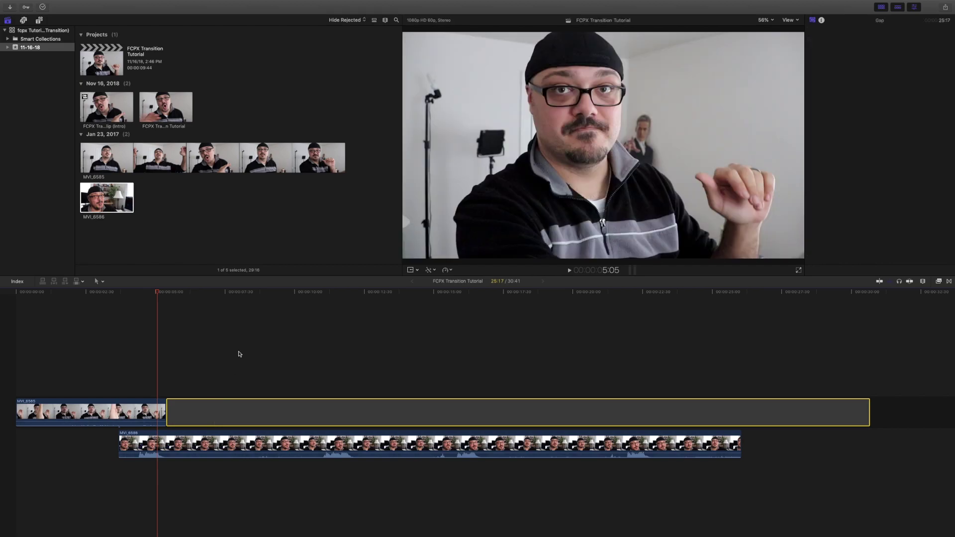
{"action": "left_click", "coordinate": [238, 354]}
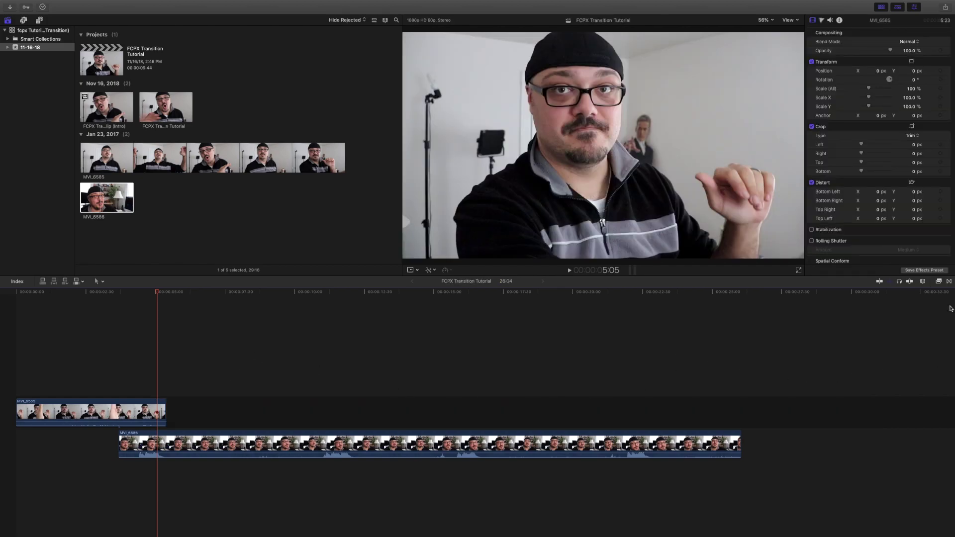
- Search the effects for "draw" and apply Draw Mask to the first clip
{"action": "left_click", "coordinate": [940, 282]}
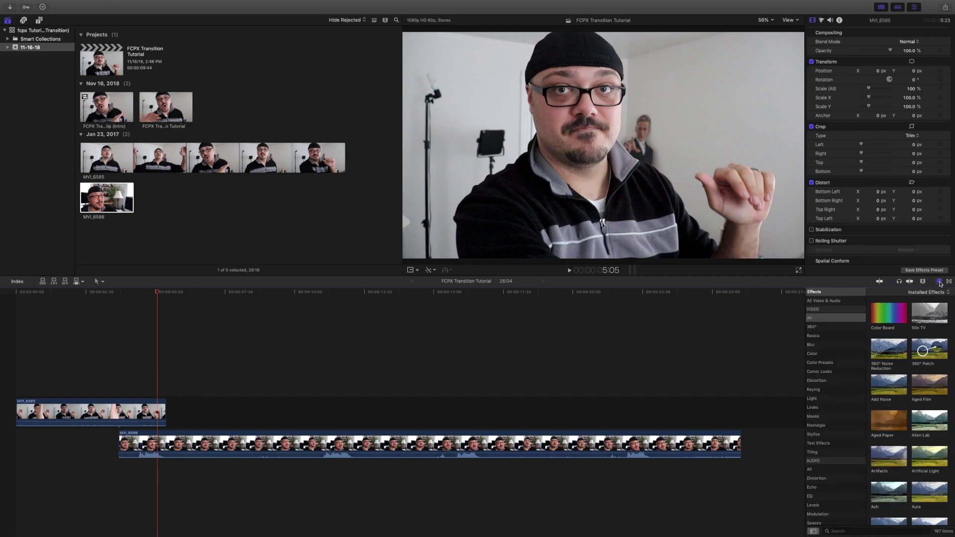
{"action": "left_click", "coordinate": [847, 532]}
{"action": "type", "text": "dra"}
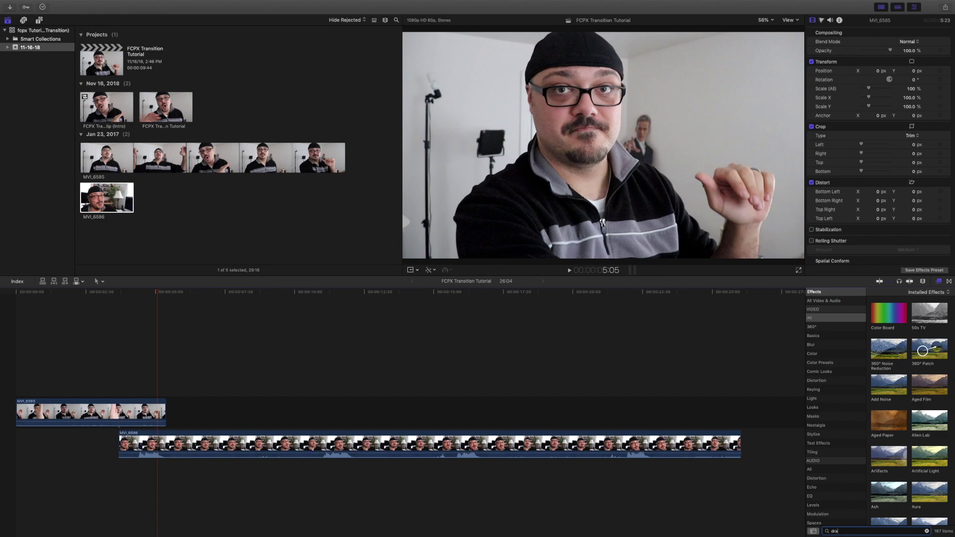
{"action": "type", "text": "w"}
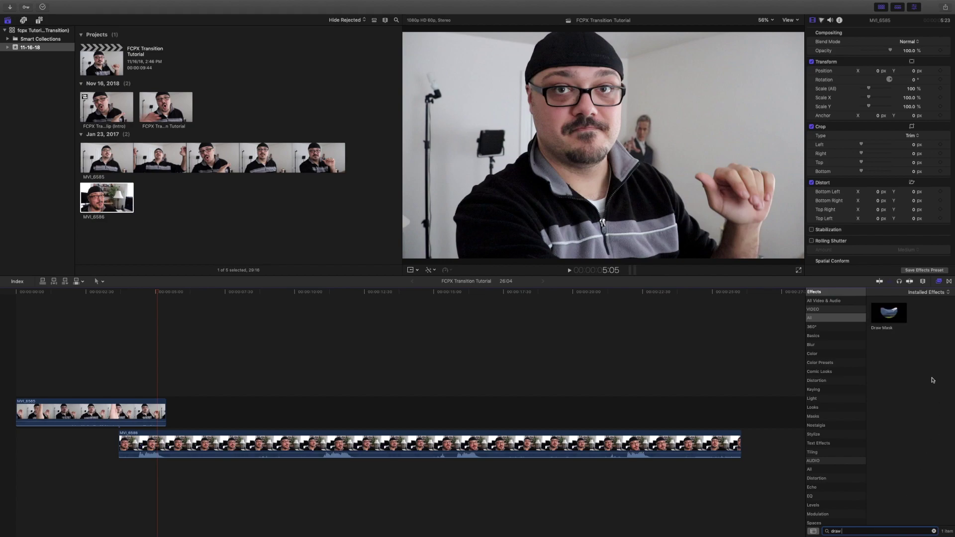
{"action": "left_click", "coordinate": [895, 321]}
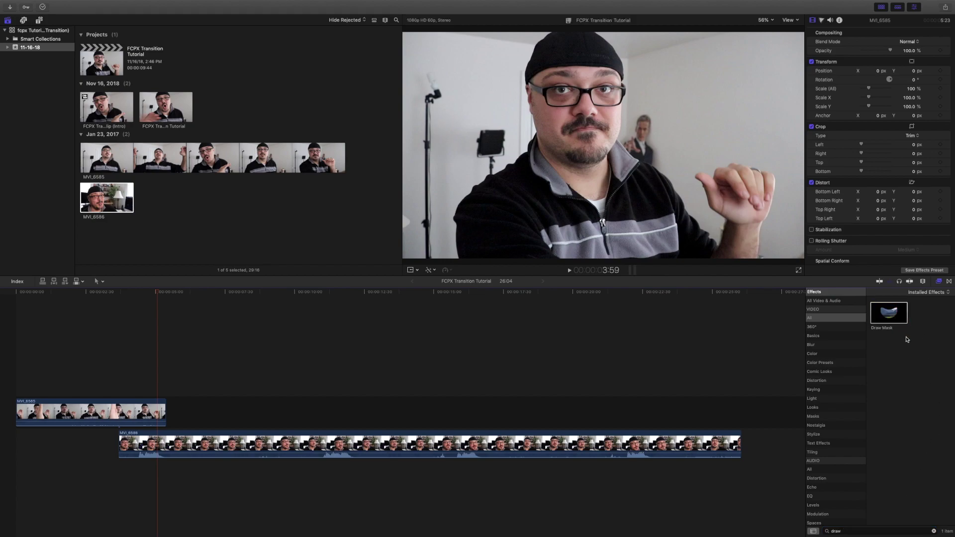
{"action": "left_click", "coordinate": [148, 411]}
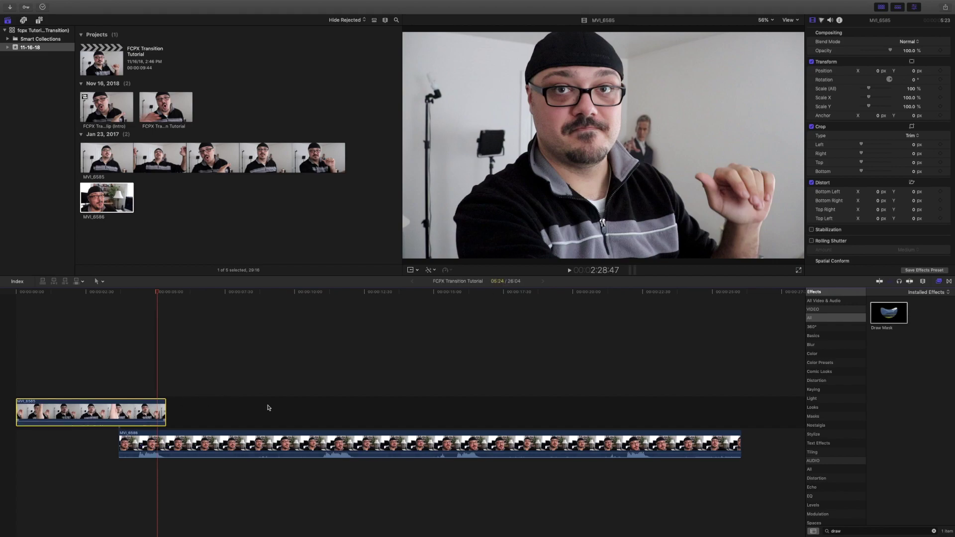
{"action": "mouse_move", "coordinate": [898, 312]}
{"action": "left_mouse_down"}
{"action": "mouse_move", "coordinate": [658, 362]}
{"action": "mouse_move", "coordinate": [220, 380]}
{"action": "mouse_move", "coordinate": [135, 410]}
{"action": "left_mouse_up"}
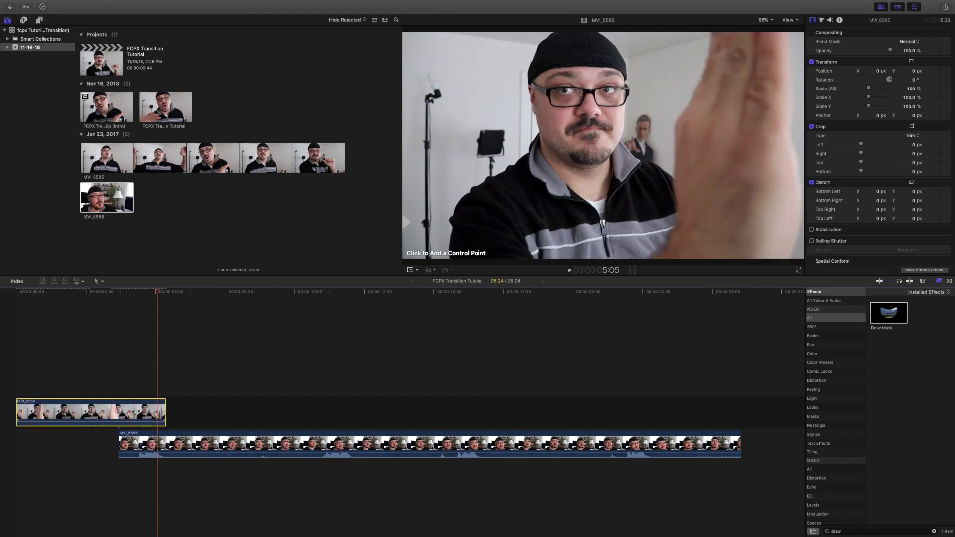
- Split the first clip at 3:35 and remove the Draw Mask effect from the part before the cut
{"action": "left_click_drag", "start_coordinate": [80, 292], "coordinate": [116, 293]}
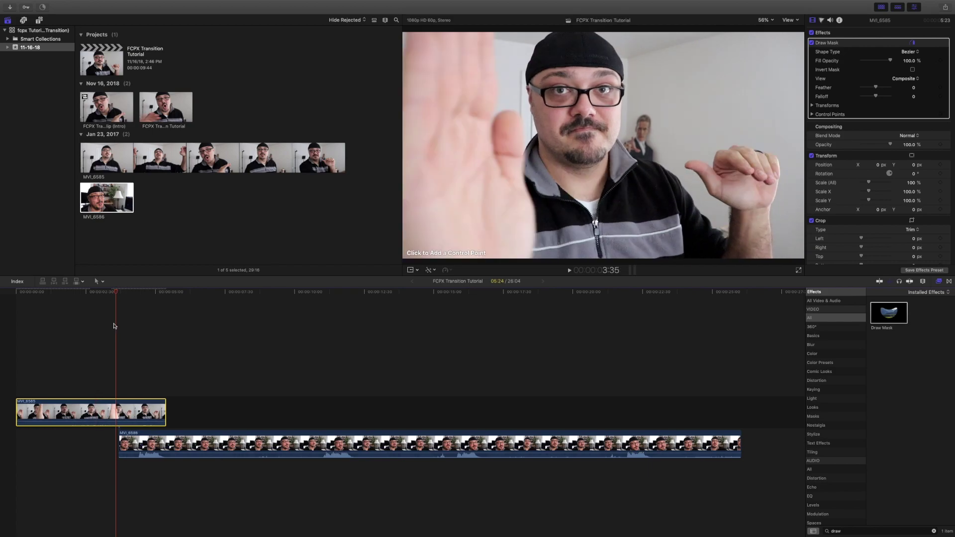
{"action": "key", "text": "super+b"}
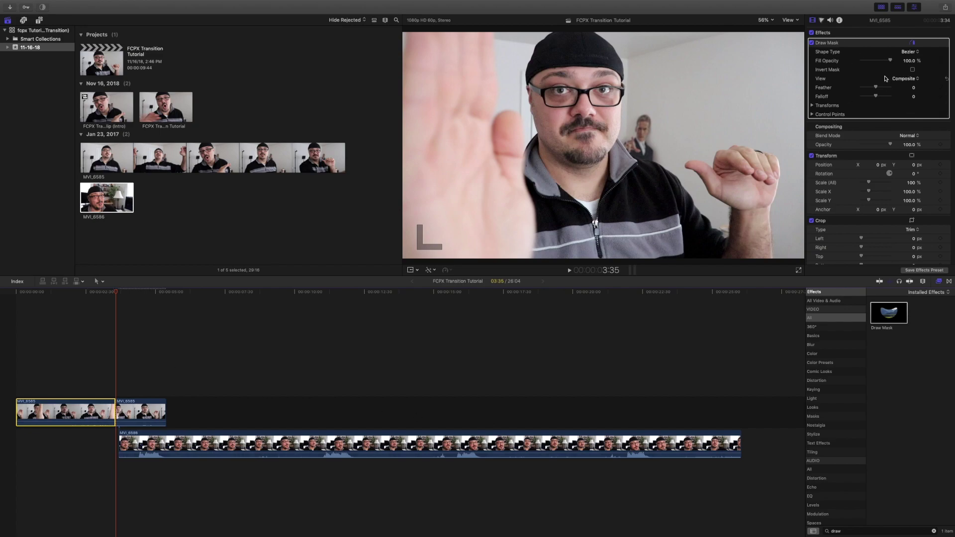
{"action": "left_click", "coordinate": [848, 44]}
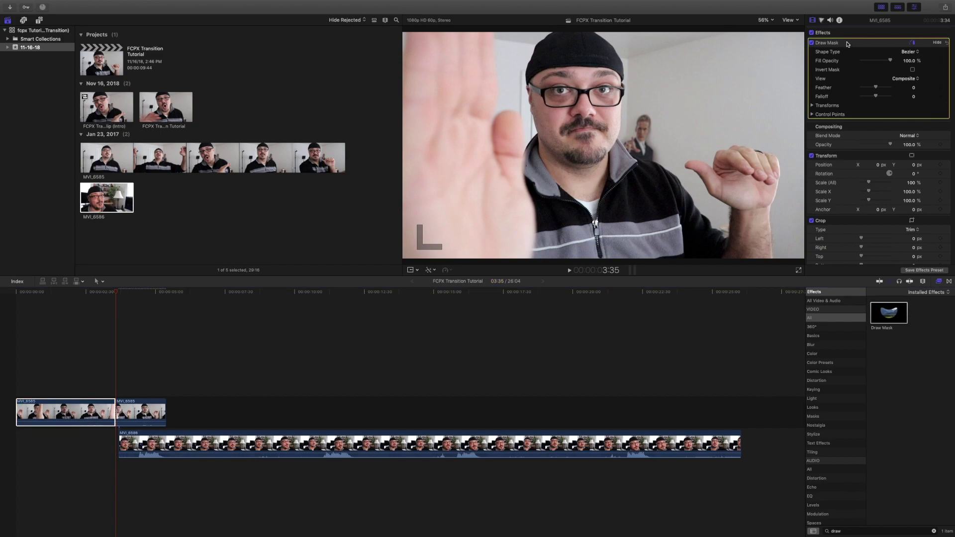
{"action": "left_click", "coordinate": [142, 419]}
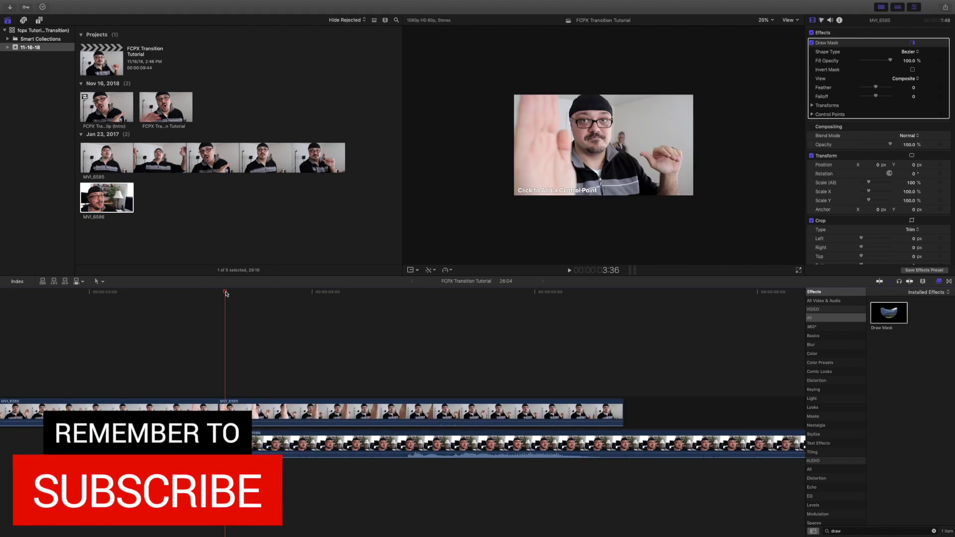
- At 3:40, draw a closed mask along the hand's outer edge and around the area left of it, set to Linear and inverted
{"action": "left_click_drag", "start_coordinate": [244, 294], "coordinate": [241, 294]}
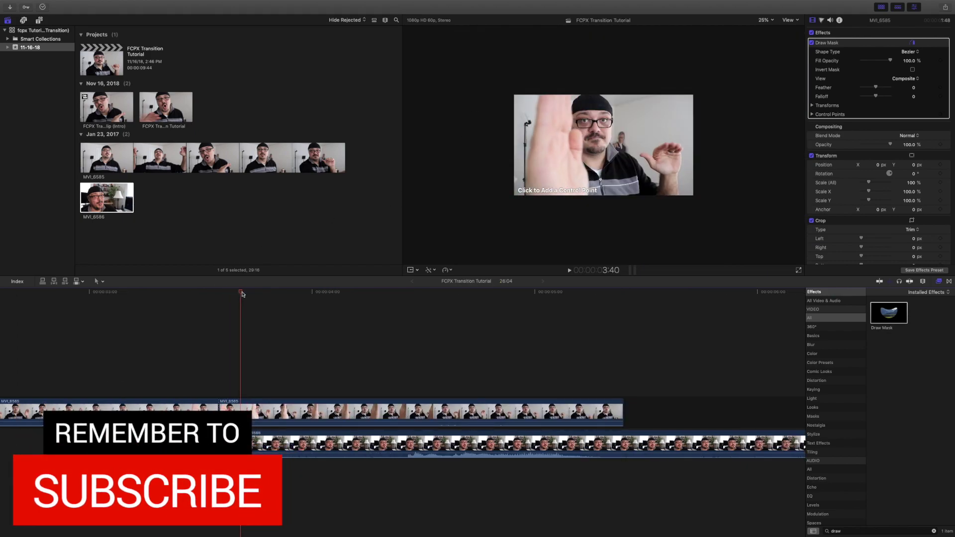
{"action": "left_click", "coordinate": [539, 96]}
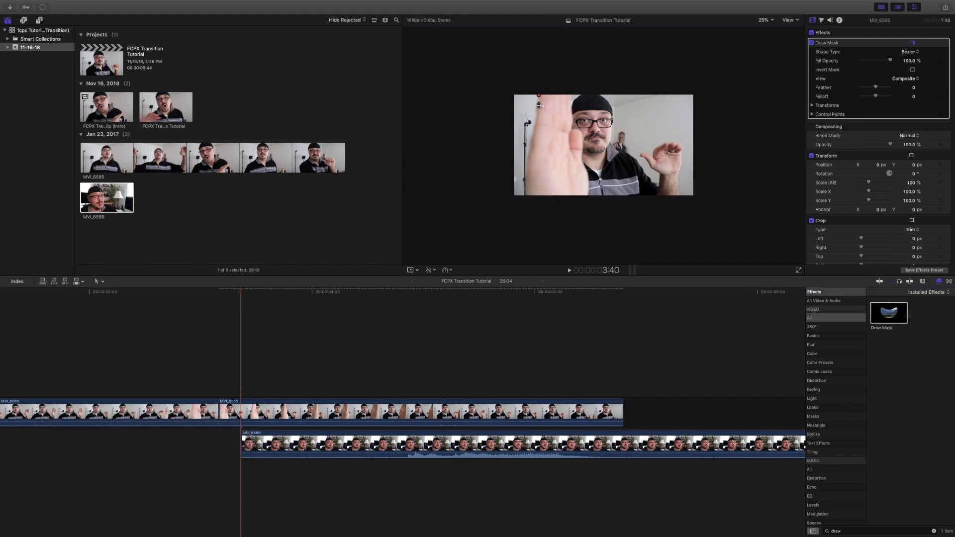
{"action": "left_click", "coordinate": [537, 112]}
{"action": "left_click", "coordinate": [529, 157]}
{"action": "left_click", "coordinate": [527, 185]}
{"action": "left_click_drag", "start_coordinate": [526, 212], "coordinate": [526, 229]}
{"action": "left_click", "coordinate": [469, 224]}
{"action": "left_click", "coordinate": [463, 62]}
{"action": "left_click", "coordinate": [553, 59]}
{"action": "left_click", "coordinate": [539, 97]}
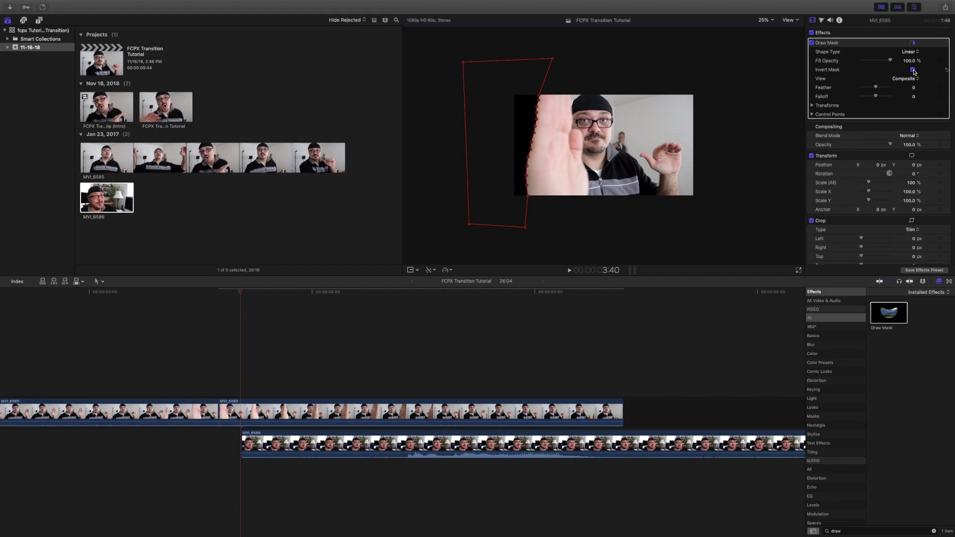
- Extend the start of the second clip back to just before the cut in the first clip
{"action": "left_click_drag", "start_coordinate": [242, 439], "coordinate": [225, 427]}
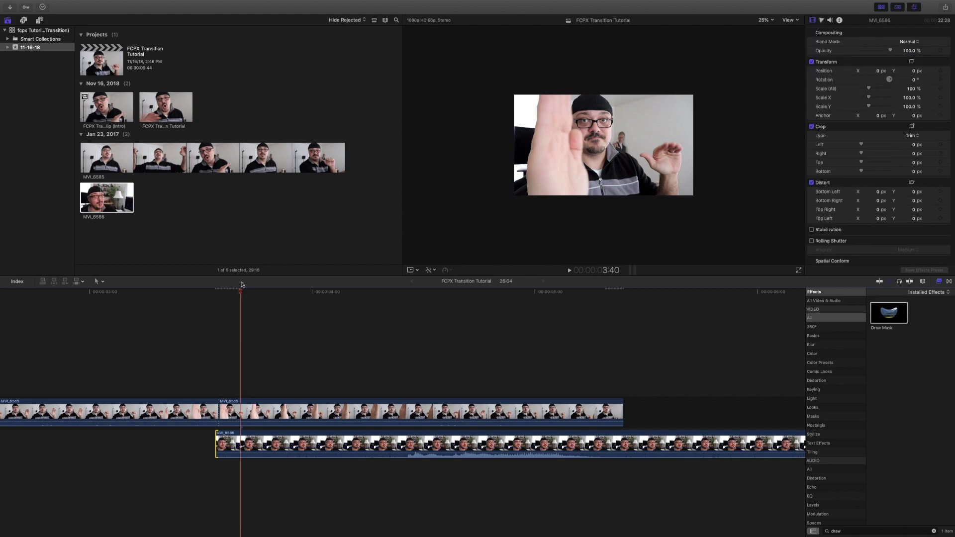
{"action": "mouse_move", "coordinate": [246, 292]}
{"action": "left_mouse_down"}
{"action": "mouse_move", "coordinate": [316, 294]}
{"action": "mouse_move", "coordinate": [239, 296]}
{"action": "left_mouse_up"}
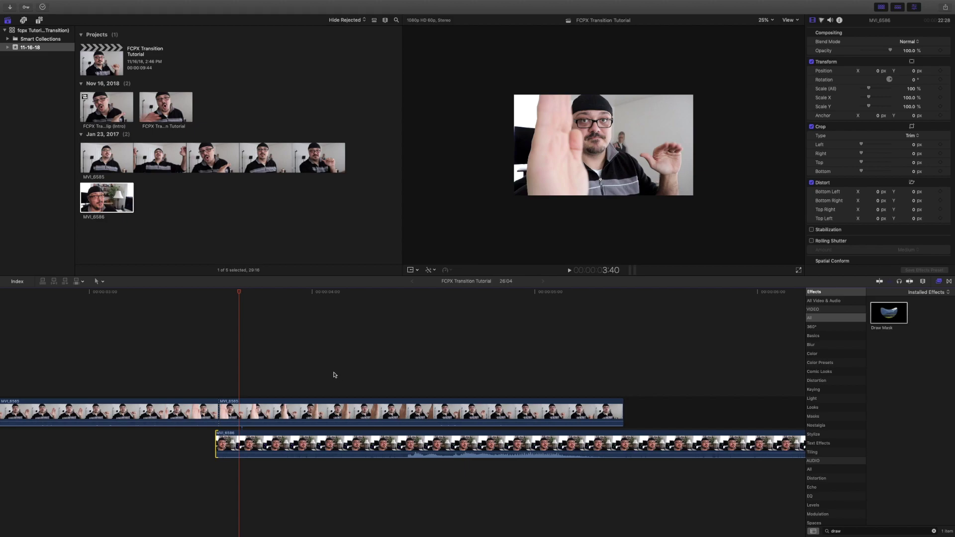
- At 3:35, move the mask left out of the frame and keyframe its Position at about X -351 px, Y 6.5 px
{"action": "left_click", "coordinate": [259, 412]}
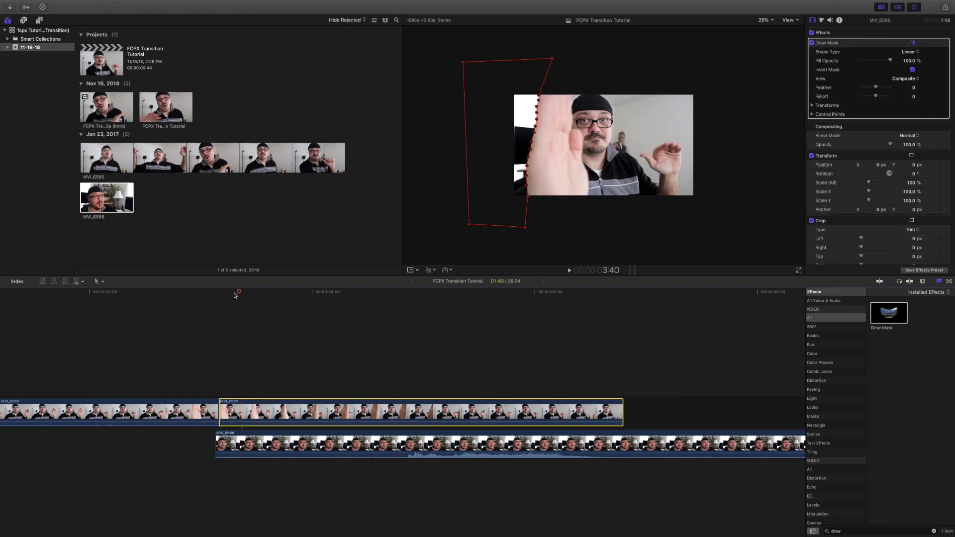
{"action": "left_click_drag", "start_coordinate": [239, 292], "coordinate": [221, 294]}
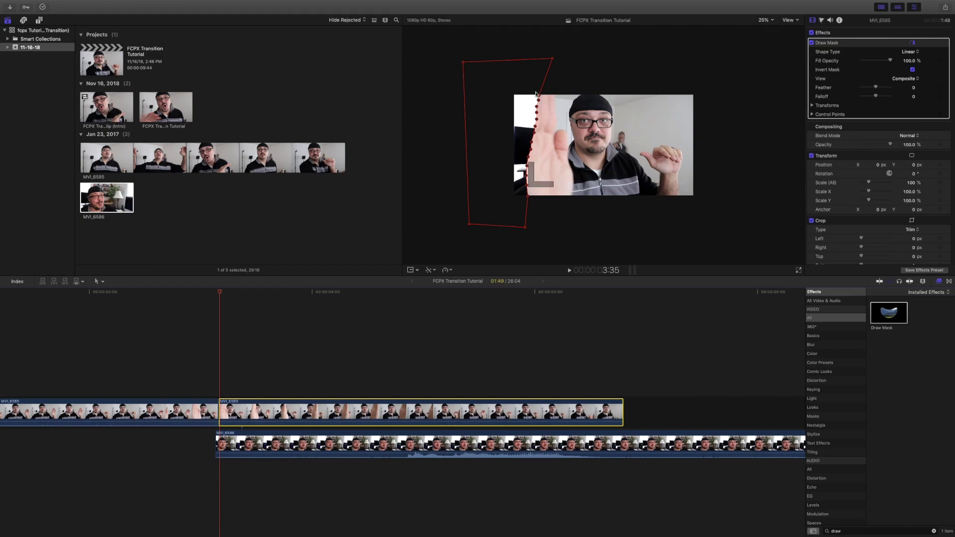
{"action": "left_click_drag", "start_coordinate": [519, 104], "coordinate": [497, 100]}
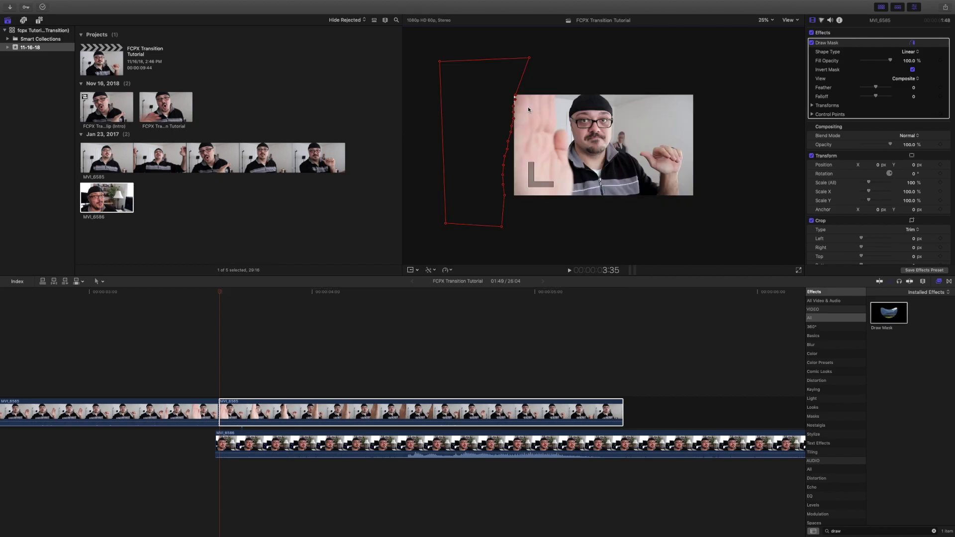
{"action": "left_click", "coordinate": [813, 105]}
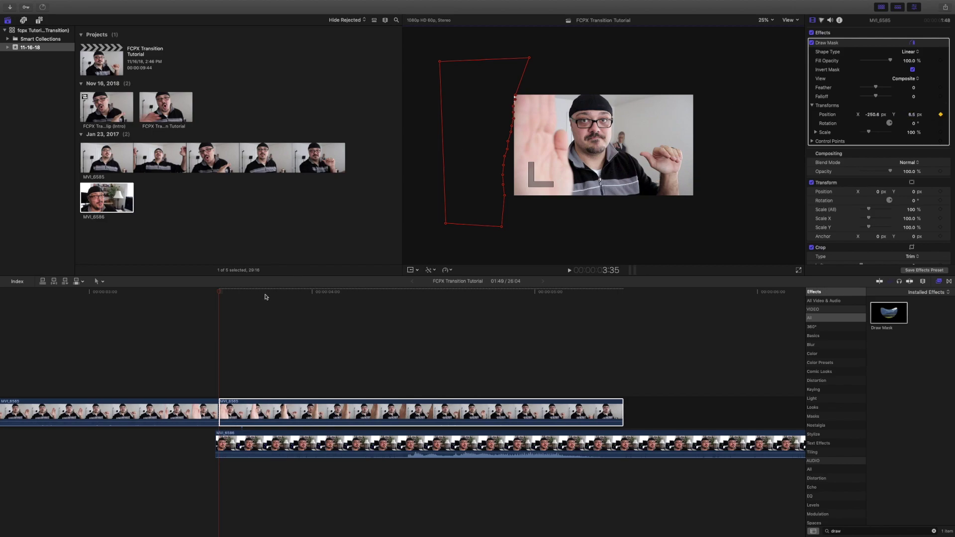
- At 3:36, keyframe the mask's Position at about X -303 px, Y 9 px so it follows the hand's outer edge
{"action": "left_click", "coordinate": [238, 298]}
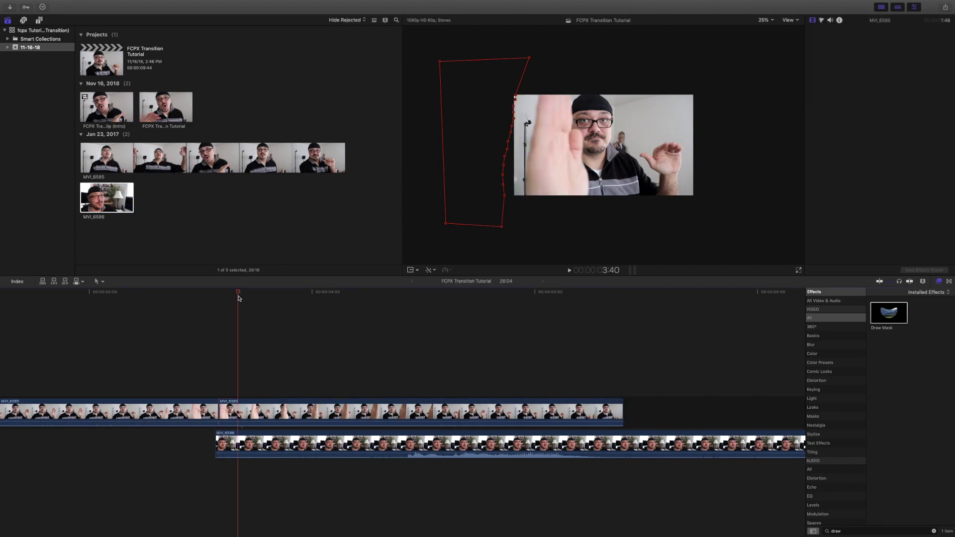
{"action": "key", "text": "super+equal"}
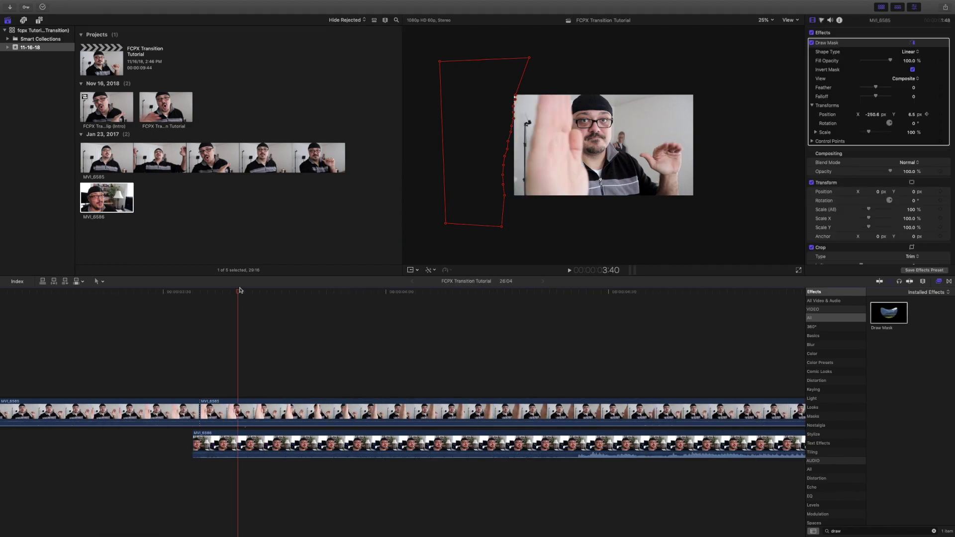
{"action": "mouse_move", "coordinate": [239, 294]}
{"action": "left_mouse_down"}
{"action": "mouse_move", "coordinate": [199, 295]}
{"action": "mouse_move", "coordinate": [211, 295]}
{"action": "left_mouse_up"}
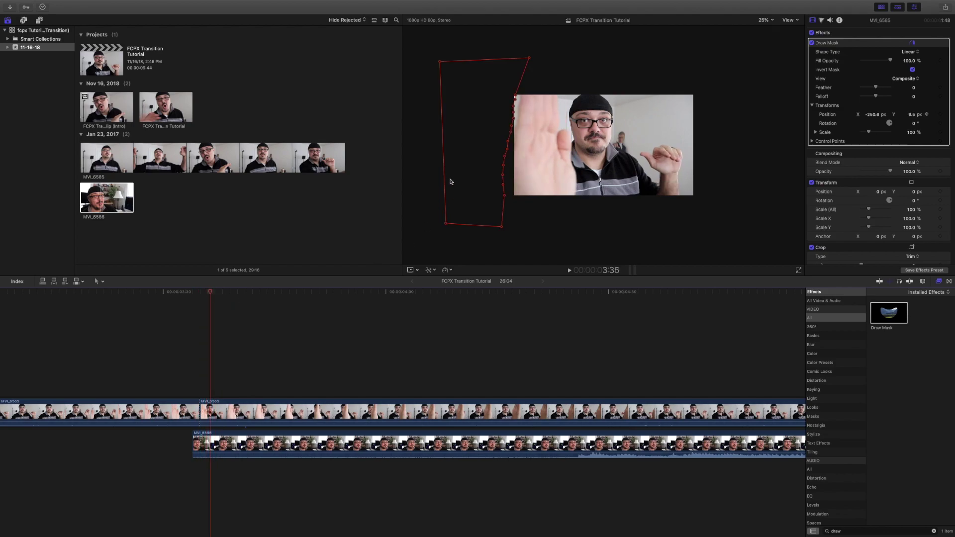
{"action": "left_click_drag", "start_coordinate": [480, 164], "coordinate": [483, 162]}
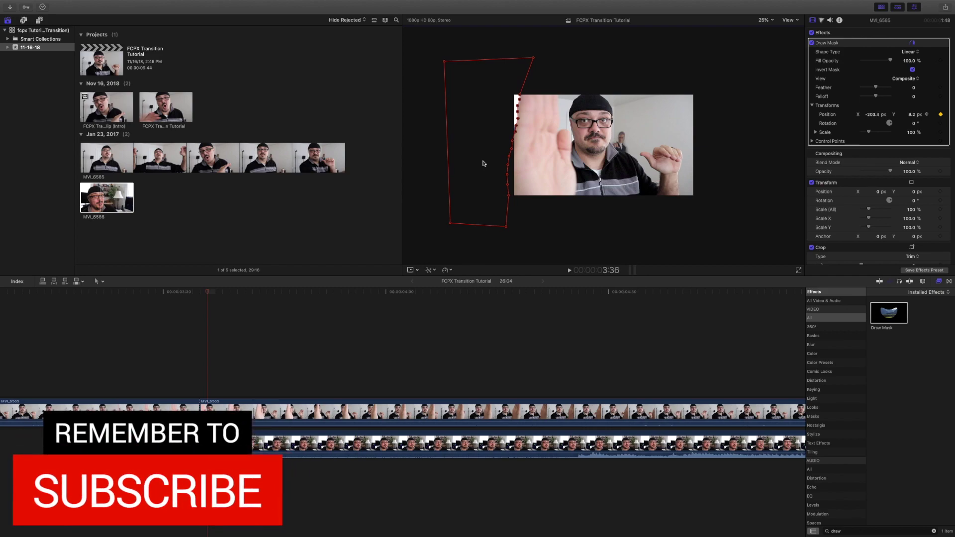
- Every few frames up to 3:52, reposition the mask along the moving hand's outer edge to keyframe its Position
{"action": "left_click_drag", "start_coordinate": [209, 293], "coordinate": [219, 293]}
{"action": "left_click_drag", "start_coordinate": [474, 145], "coordinate": [486, 143]}
{"action": "left_click_drag", "start_coordinate": [215, 294], "coordinate": [230, 294]}
{"action": "left_click_drag", "start_coordinate": [486, 143], "coordinate": [492, 143]}
{"action": "left_click_drag", "start_coordinate": [229, 294], "coordinate": [252, 294]}
{"action": "left_click_drag", "start_coordinate": [496, 141], "coordinate": [509, 141]}
{"action": "left_click_drag", "start_coordinate": [252, 293], "coordinate": [267, 294]}
{"action": "left_click_drag", "start_coordinate": [508, 142], "coordinate": [517, 142]}
{"action": "left_click_drag", "start_coordinate": [266, 294], "coordinate": [289, 294]}
{"action": "left_click_drag", "start_coordinate": [567, 111], "coordinate": [572, 111]}
{"action": "left_click_drag", "start_coordinate": [289, 294], "coordinate": [299, 293]}
{"action": "left_click_drag", "start_coordinate": [548, 144], "coordinate": [553, 145]}
{"action": "left_click_drag", "start_coordinate": [299, 293], "coordinate": [326, 293]}
{"action": "left_click_drag", "start_coordinate": [553, 144], "coordinate": [565, 129]}
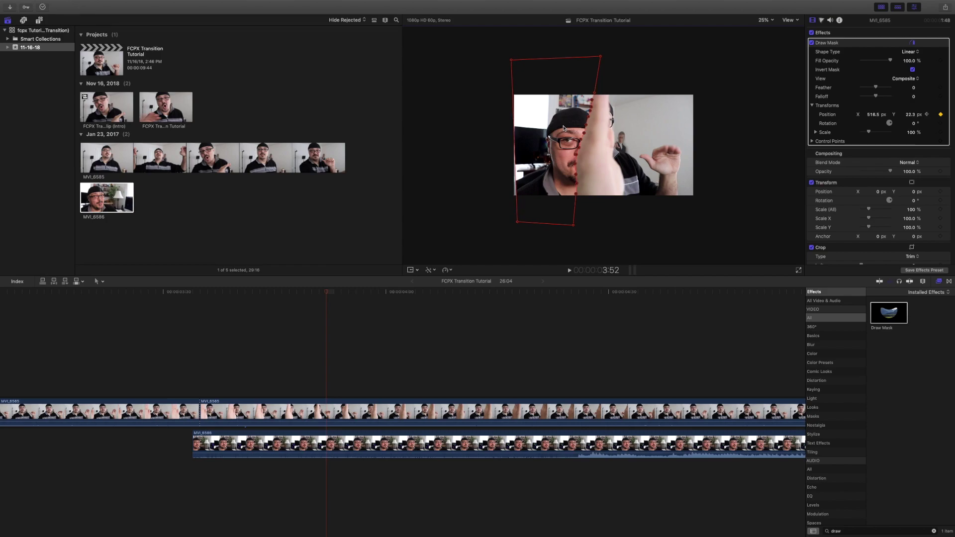
- Stretch the mask's two left corners well outside the frame and keyframe its movement beyond the frame's right edge by 4:44
{"action": "left_click_drag", "start_coordinate": [518, 223], "coordinate": [437, 257]}
{"action": "left_click_drag", "start_coordinate": [513, 61], "coordinate": [431, 46]}
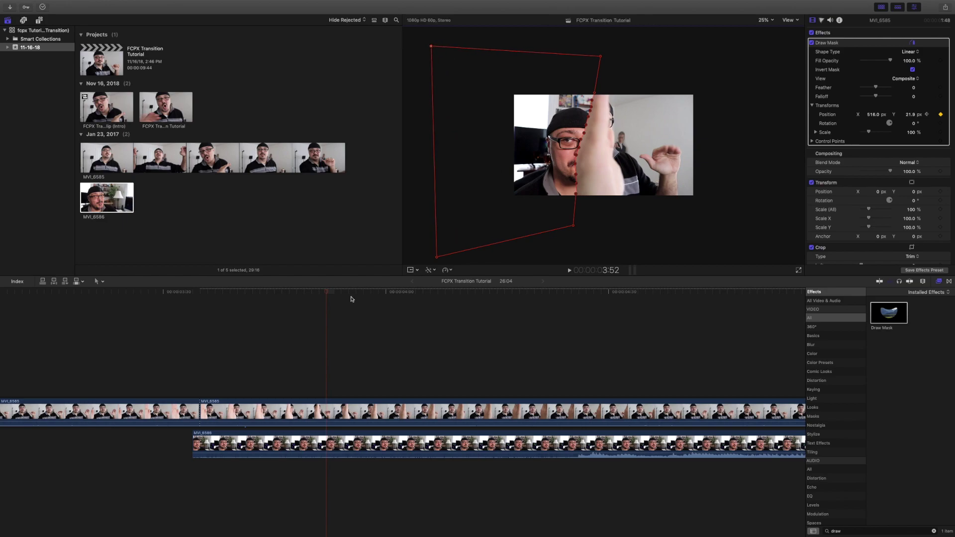
{"action": "left_click_drag", "start_coordinate": [328, 294], "coordinate": [745, 322]}
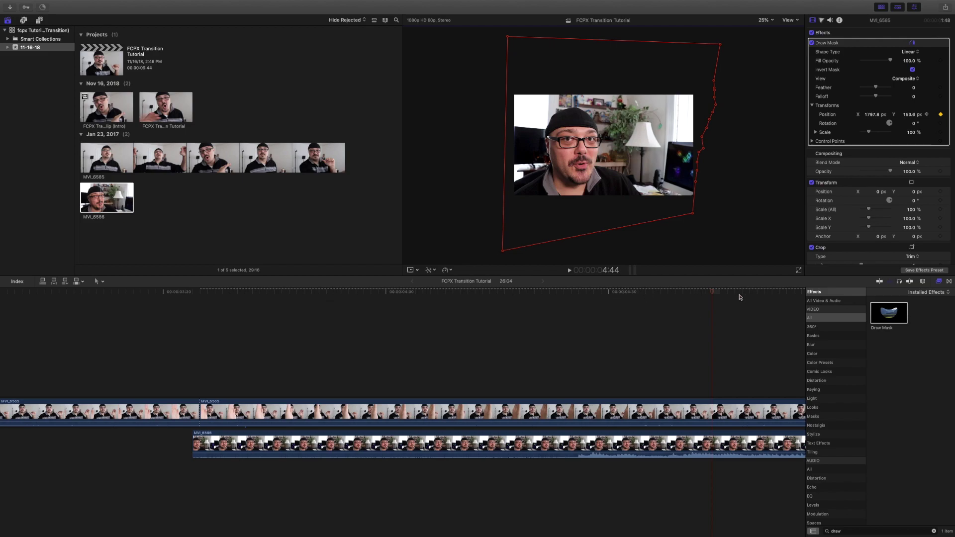
- At 4:06, set the Draw Mask Feather to 18.0 to soften the mask's edge along the hand
{"action": "left_click_drag", "start_coordinate": [714, 294], "coordinate": [435, 327]}
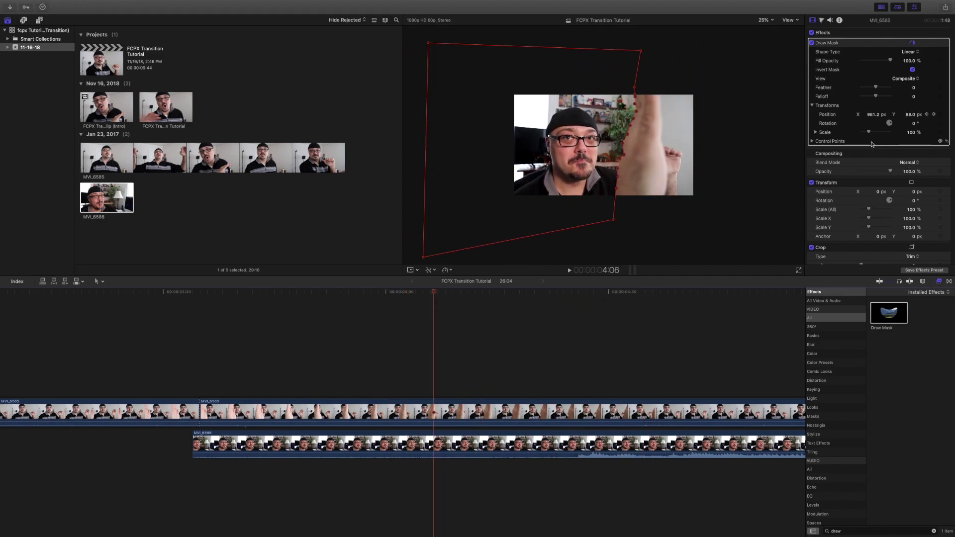
{"action": "left_click", "coordinate": [823, 89]}
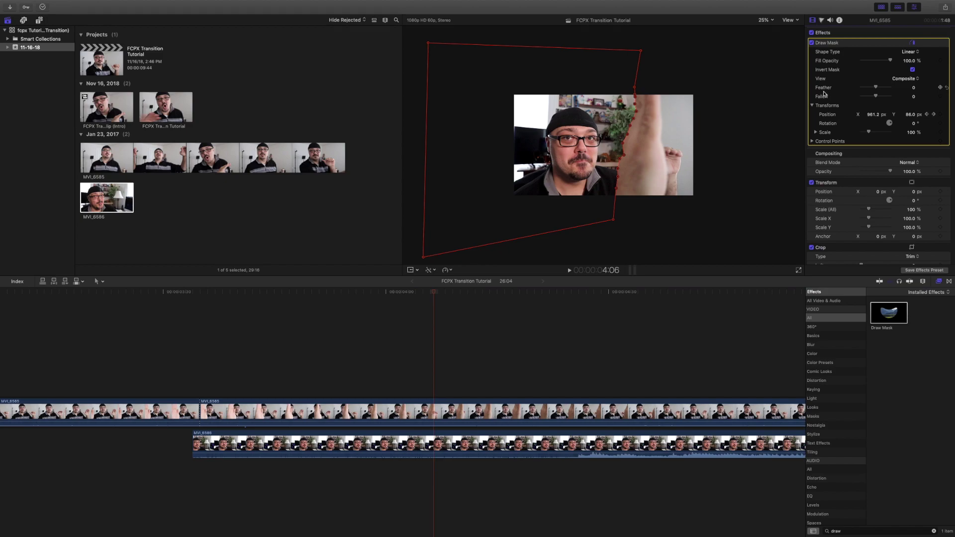
{"action": "left_click_drag", "start_coordinate": [877, 89], "coordinate": [878, 90]}
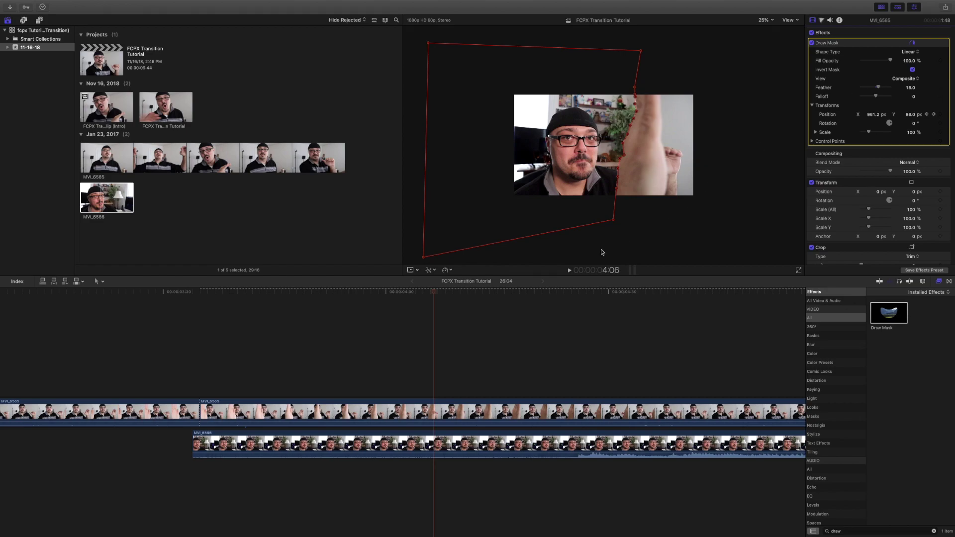
- Play the hand-swipe transition twice from before the cut to check how it reveals the second clip
{"action": "left_click", "coordinate": [158, 293]}
{"action": "key", "text": "super+equal"}
{"action": "key", "text": "space"}
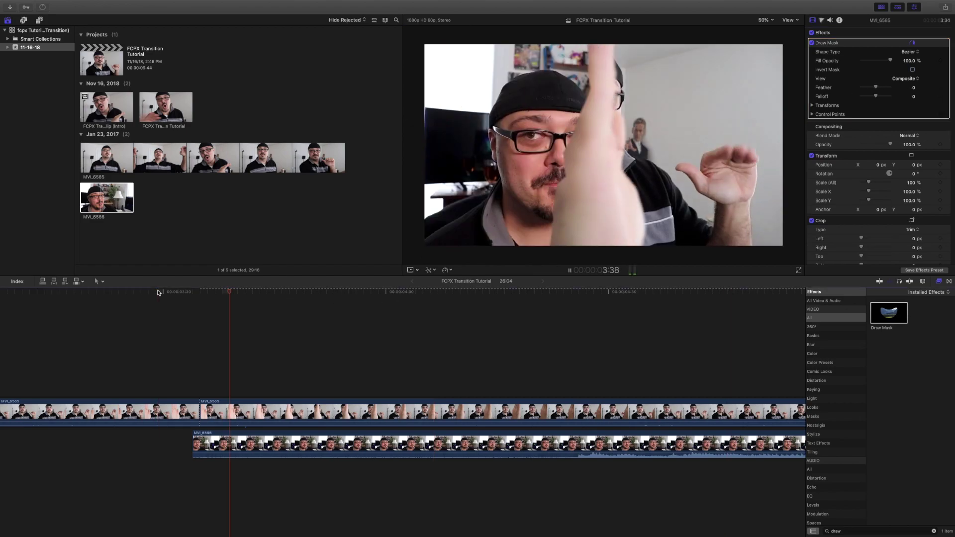
{"action": "key", "text": "space"}
{"action": "scroll", "coordinate": [231, 307], "scroll_direction": "left", "scroll_amount": 5}
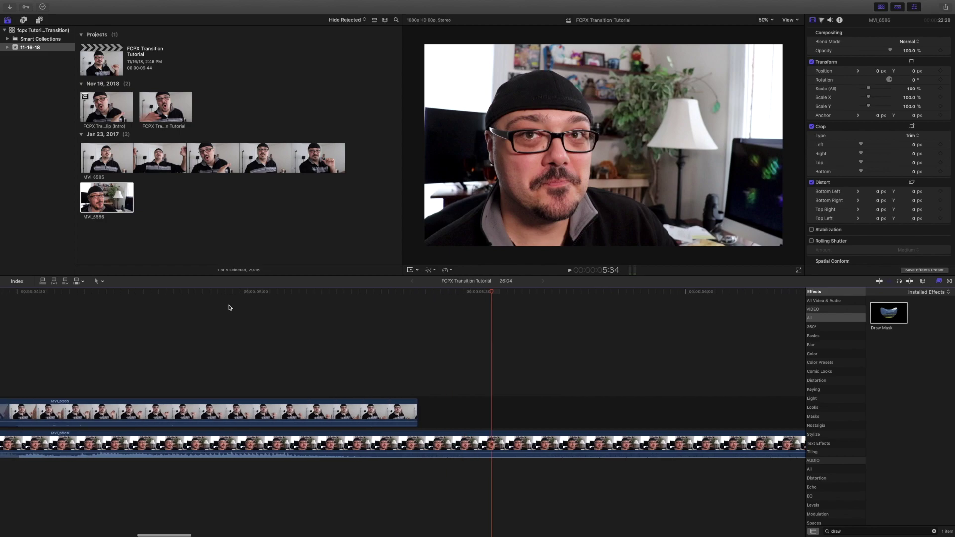
{"action": "scroll", "coordinate": [231, 307], "scroll_direction": "left", "scroll_amount": 2}
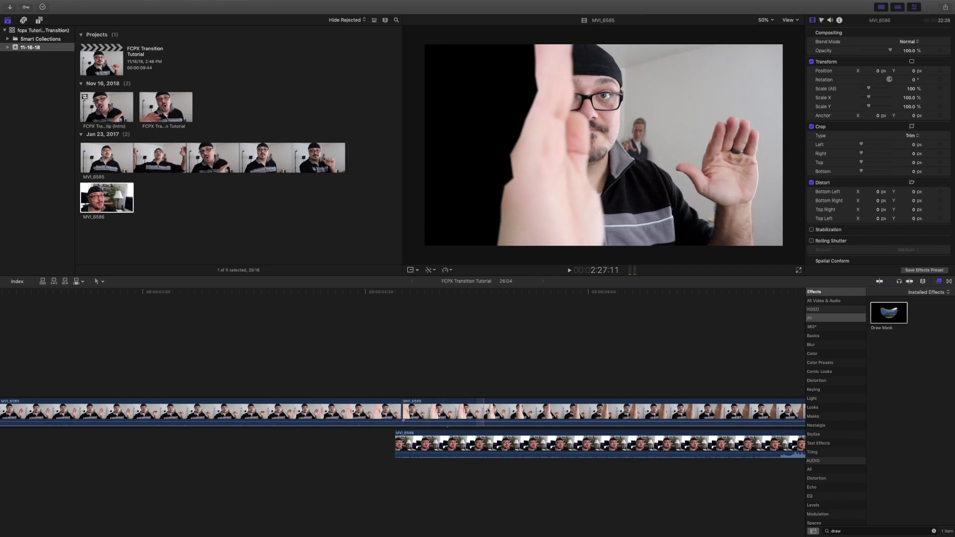
{"action": "left_click", "coordinate": [358, 294]}
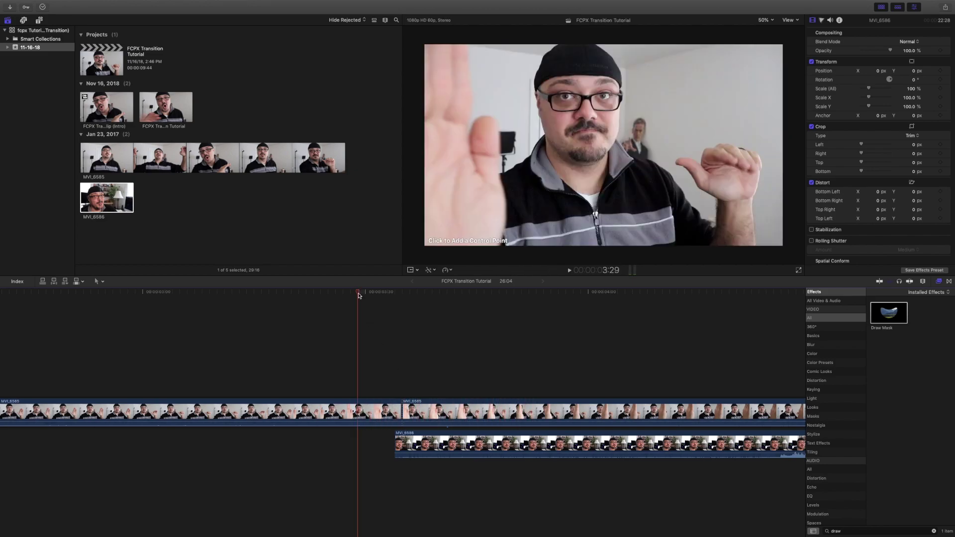
{"action": "key", "text": "space"}
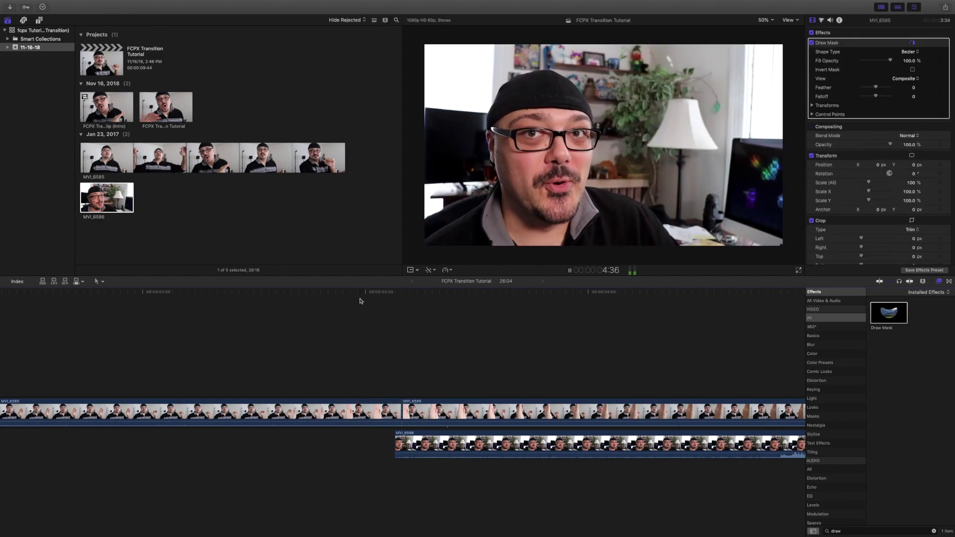
{"action": "key", "text": "space"}
{"action": "scroll", "coordinate": [376, 325], "scroll_direction": "left", "scroll_amount": 5}
{"action": "scroll", "coordinate": [376, 325], "scroll_direction": "right", "scroll_amount": 2}
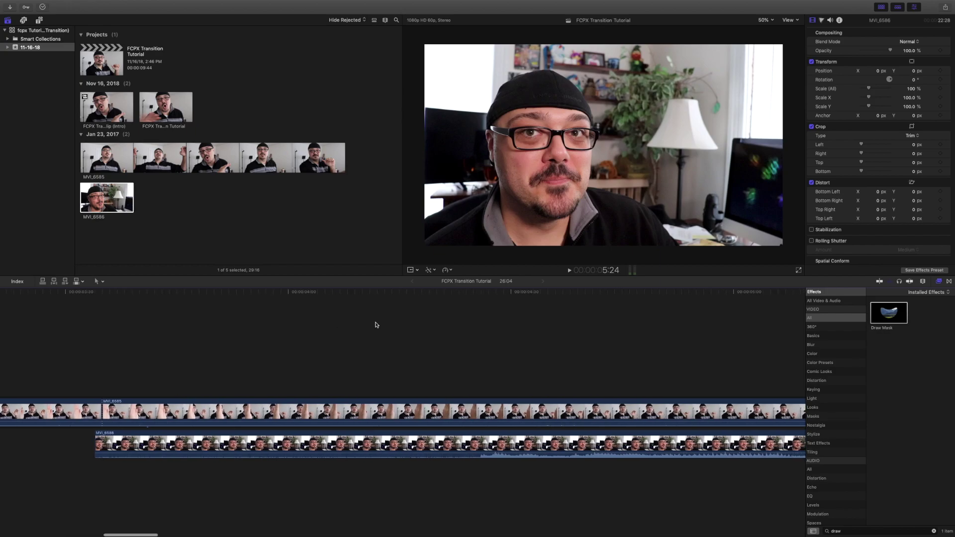